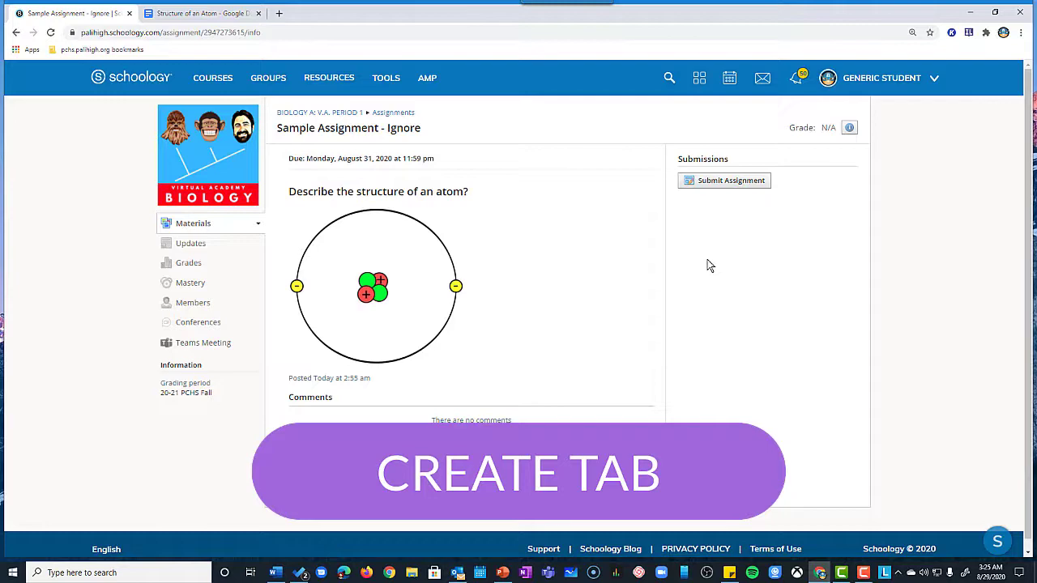
Paste the prepared paragraph on protons, electrons and neutrons as a Create-tab text answer
left_click(720, 180)
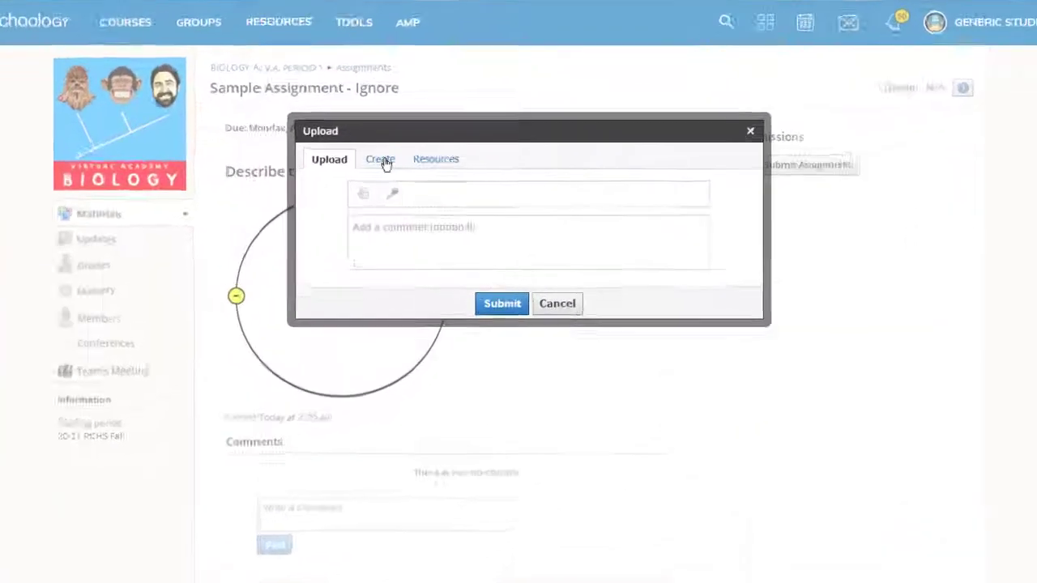
left_click(384, 162)
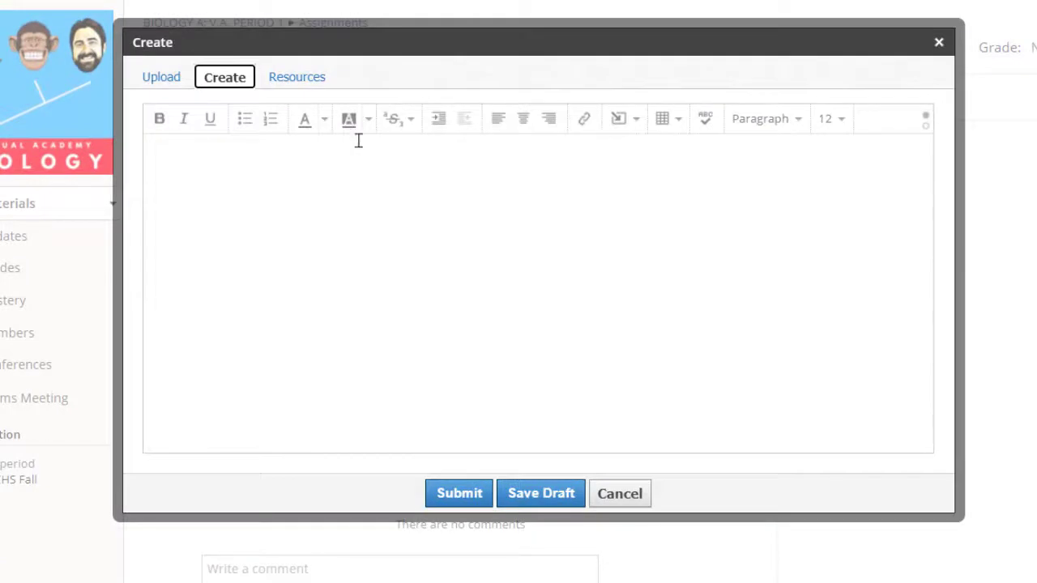
left_click(450, 204)
right_click(246, 185)
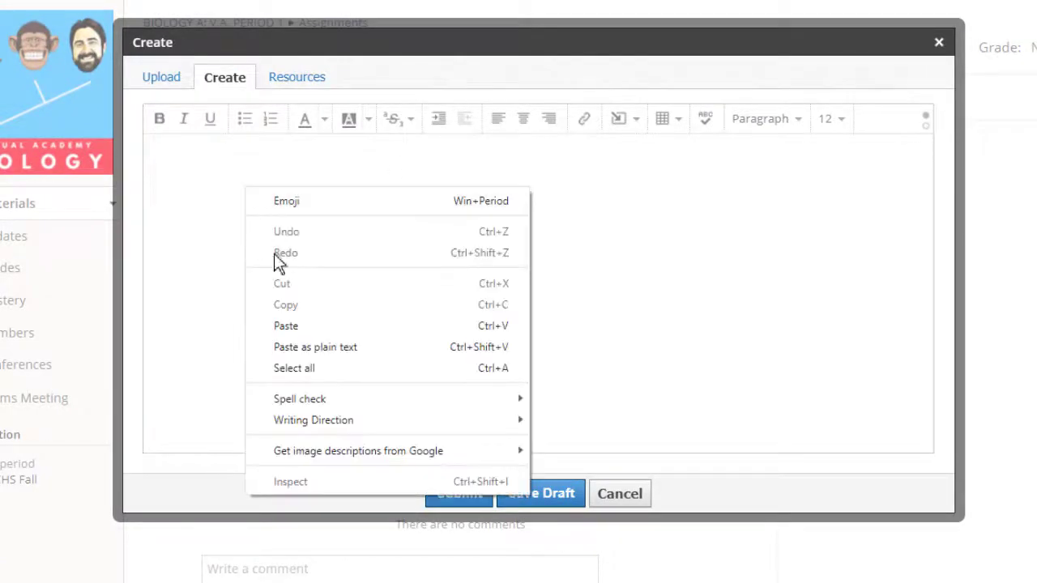
left_click(301, 326)
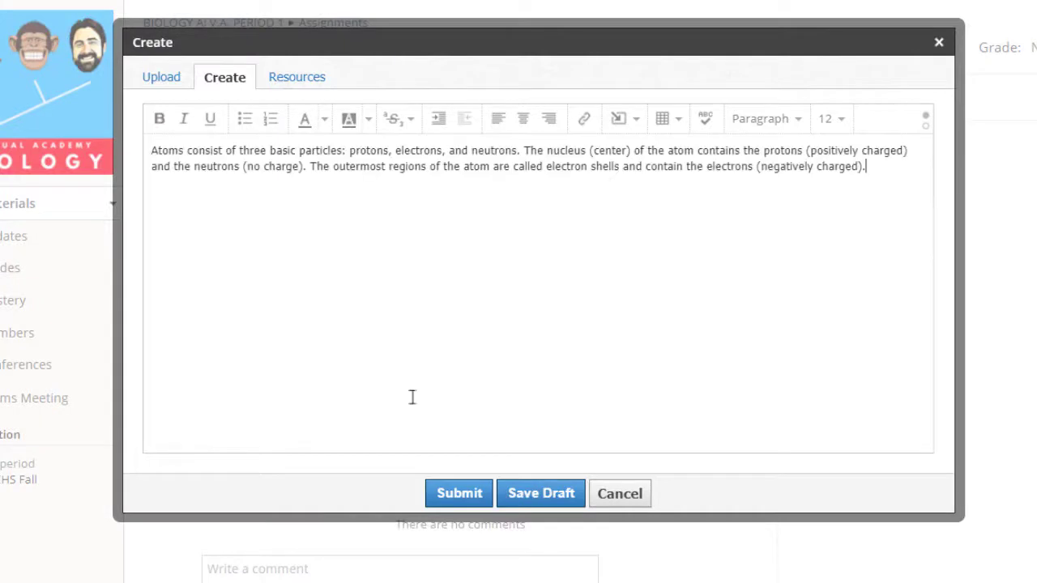
Save the answer as a draft, then reopen the draft and submit it
left_click(541, 494)
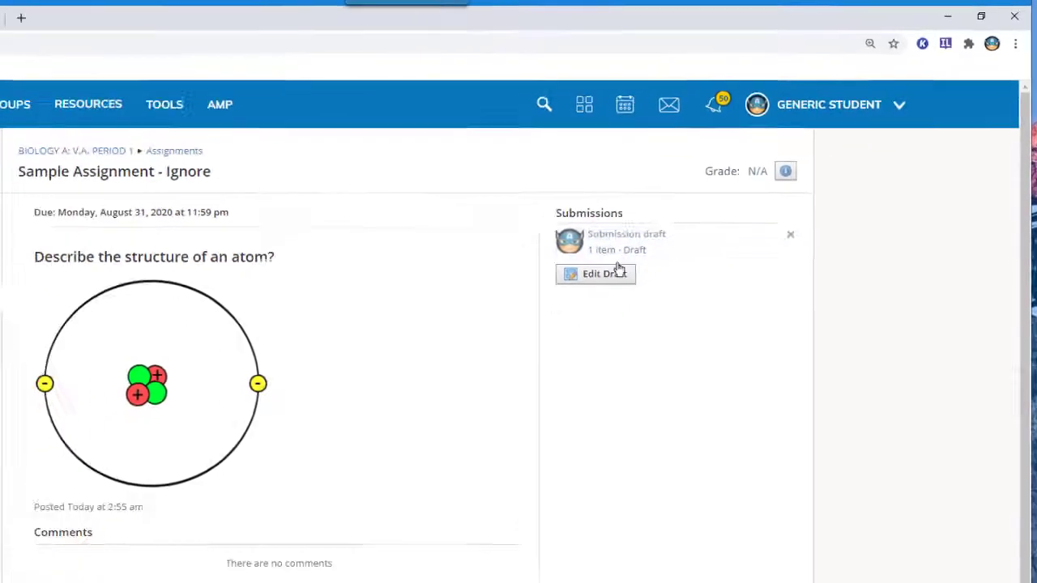
left_click(535, 316)
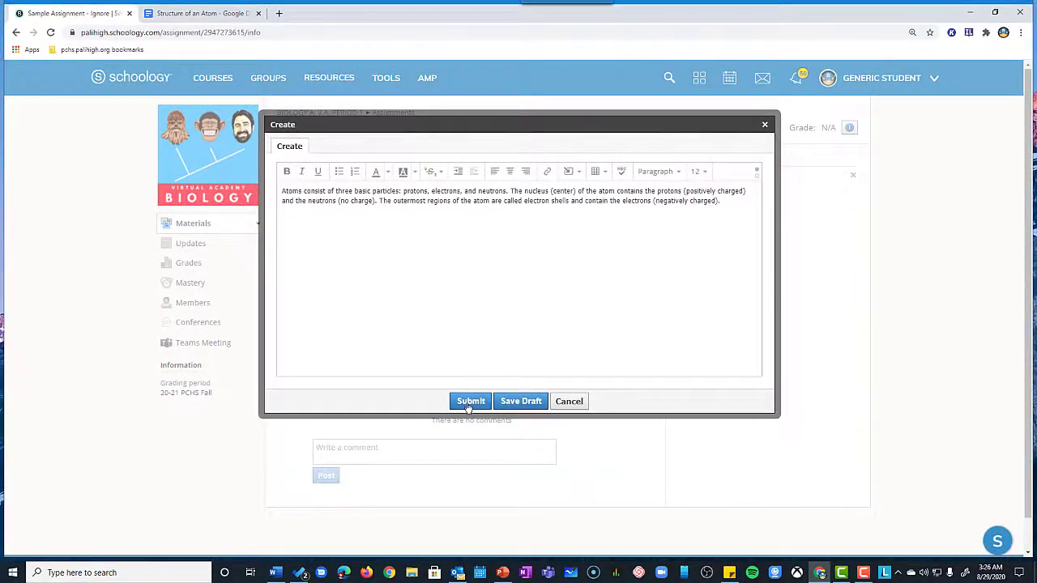
left_click(469, 403)
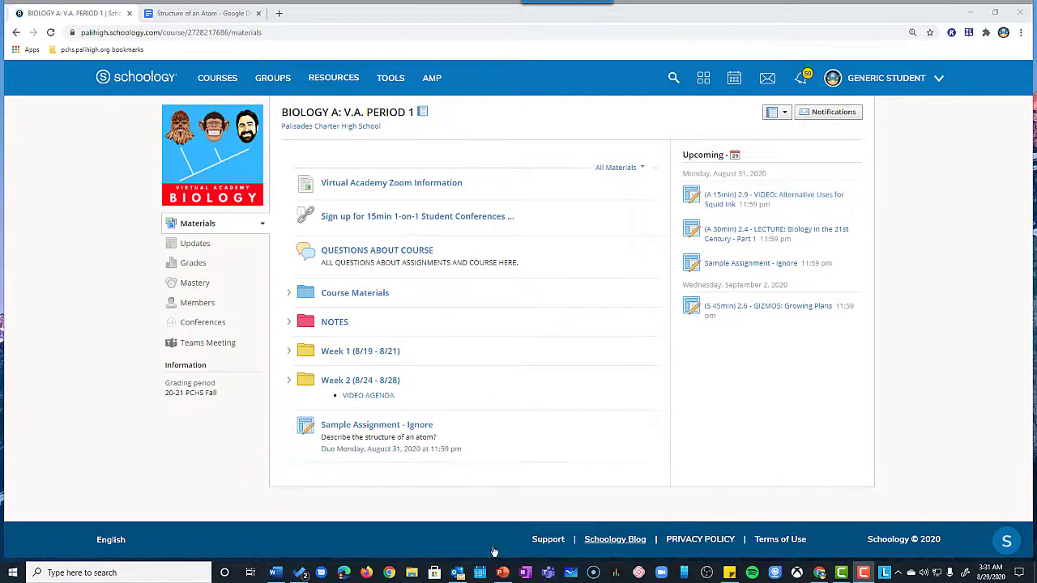
left_click(275, 573)
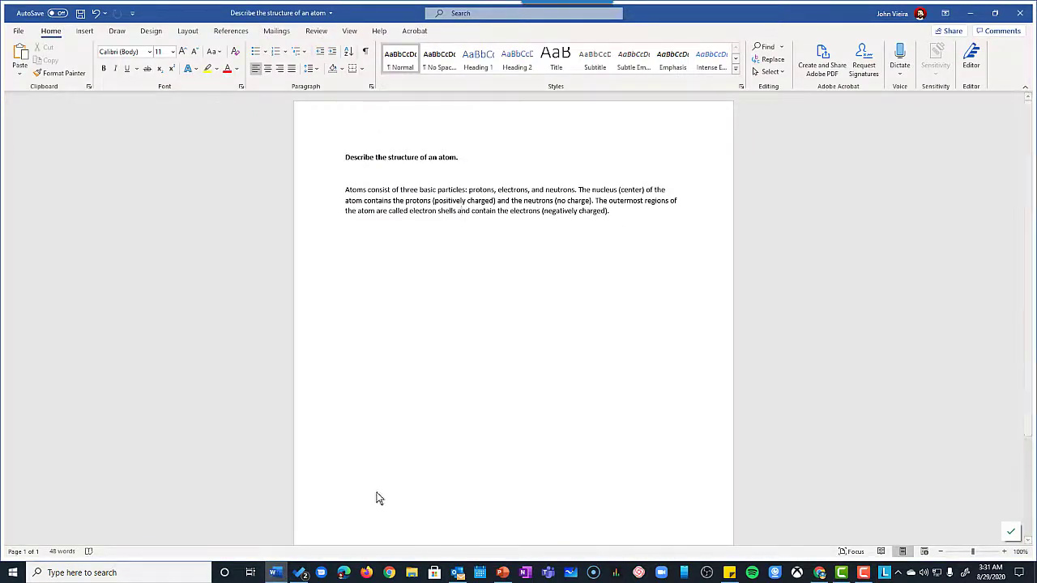
left_click(972, 14)
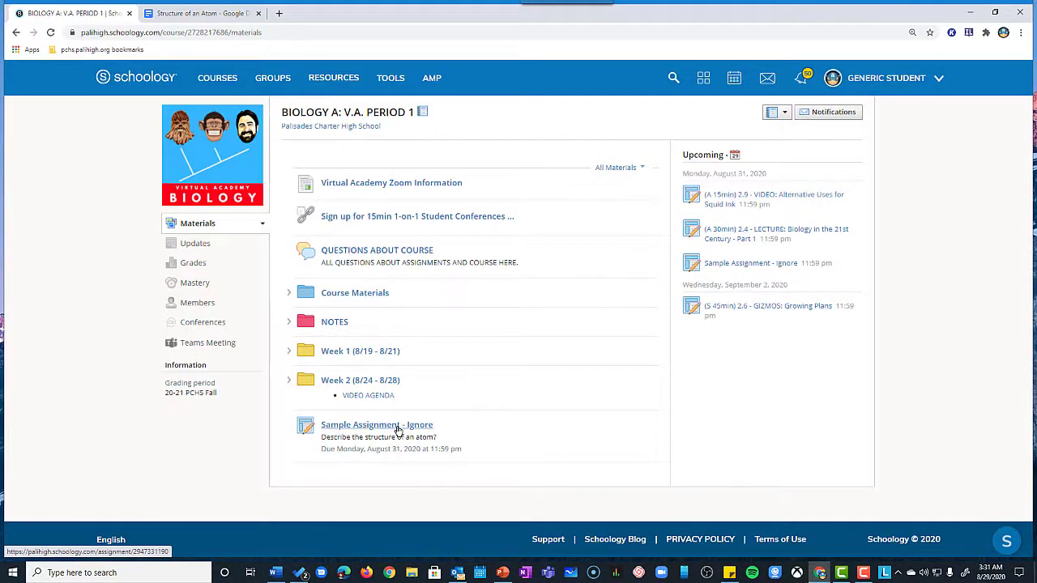
Upload 'Describe the structure of an atom.docx' from TUTORIAL FOLDER and submit it to Sample Assignment - Ignore
left_click(397, 426)
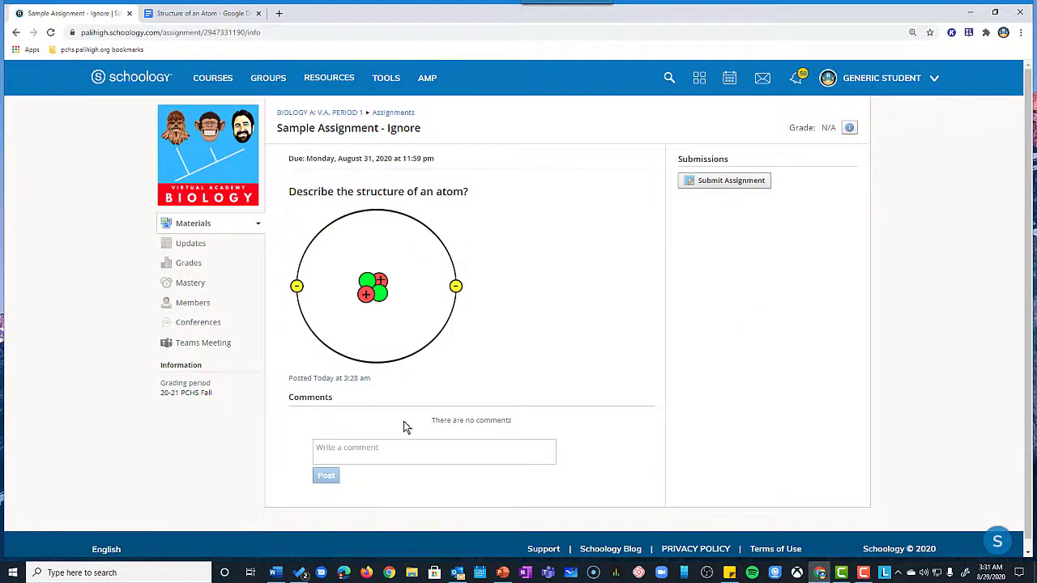
left_click(731, 180)
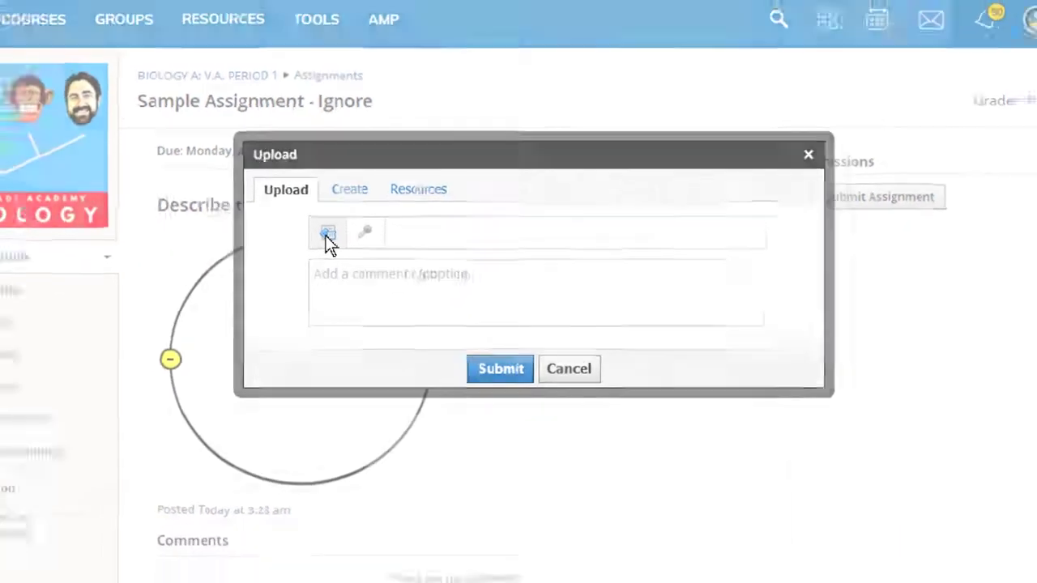
left_click(296, 246)
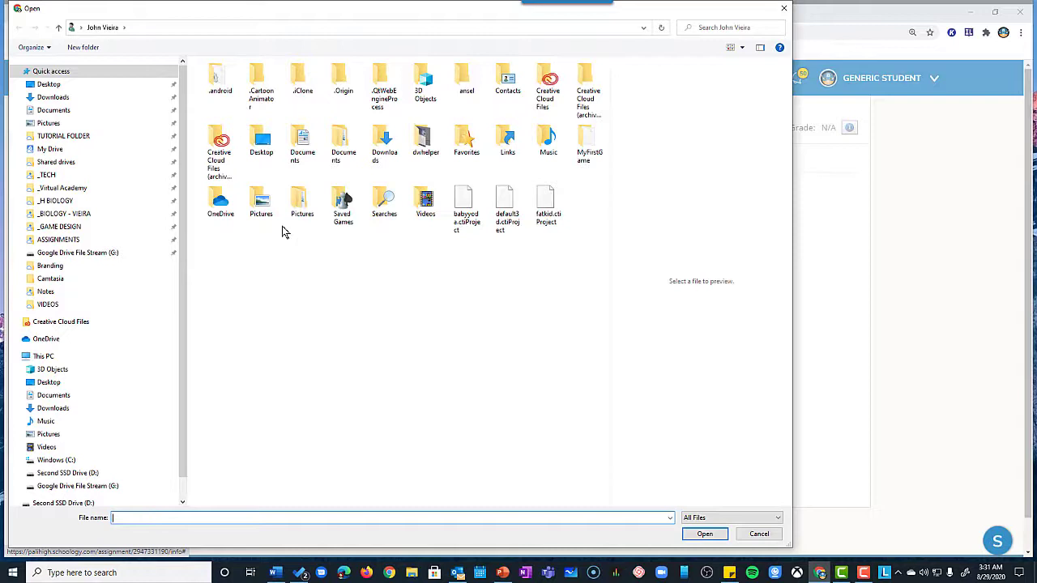
left_click(59, 136)
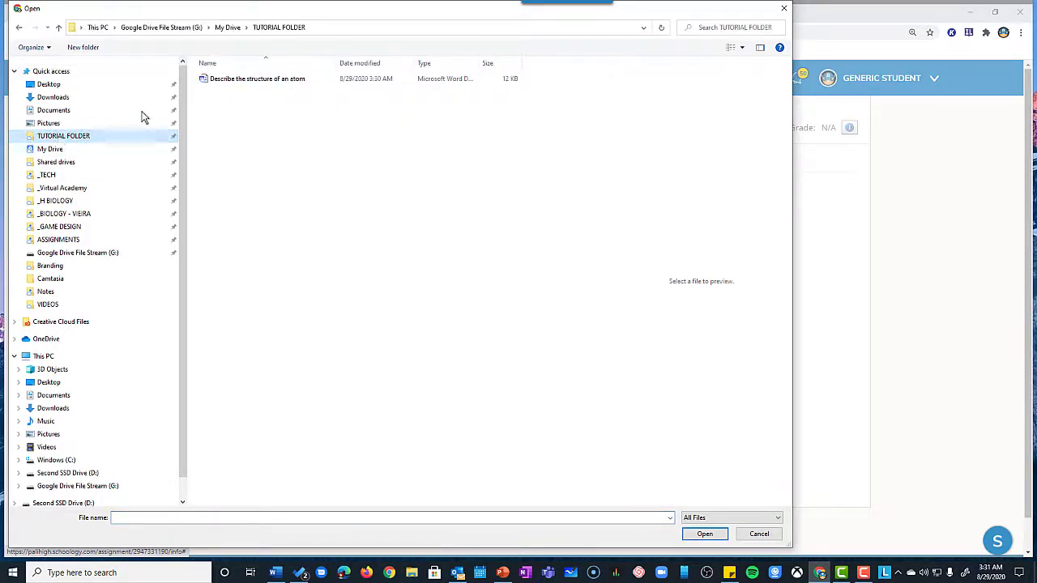
left_click(282, 80)
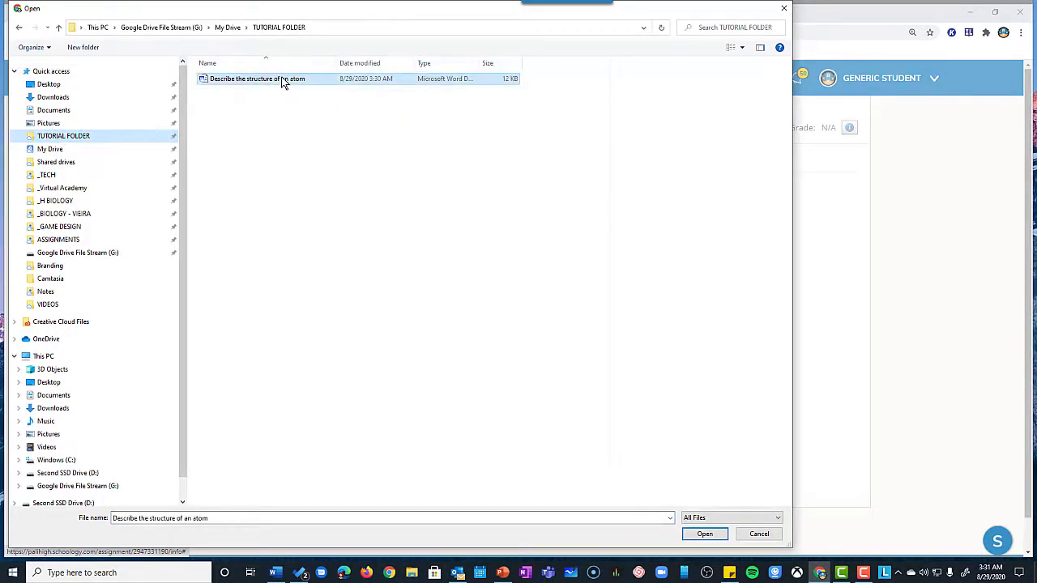
left_click(703, 537)
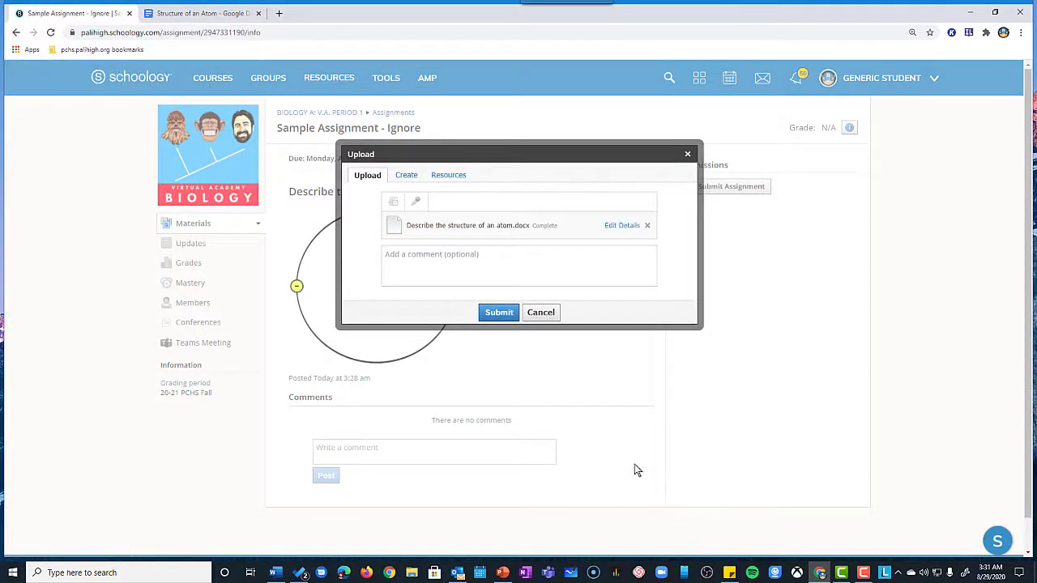
left_click(500, 315)
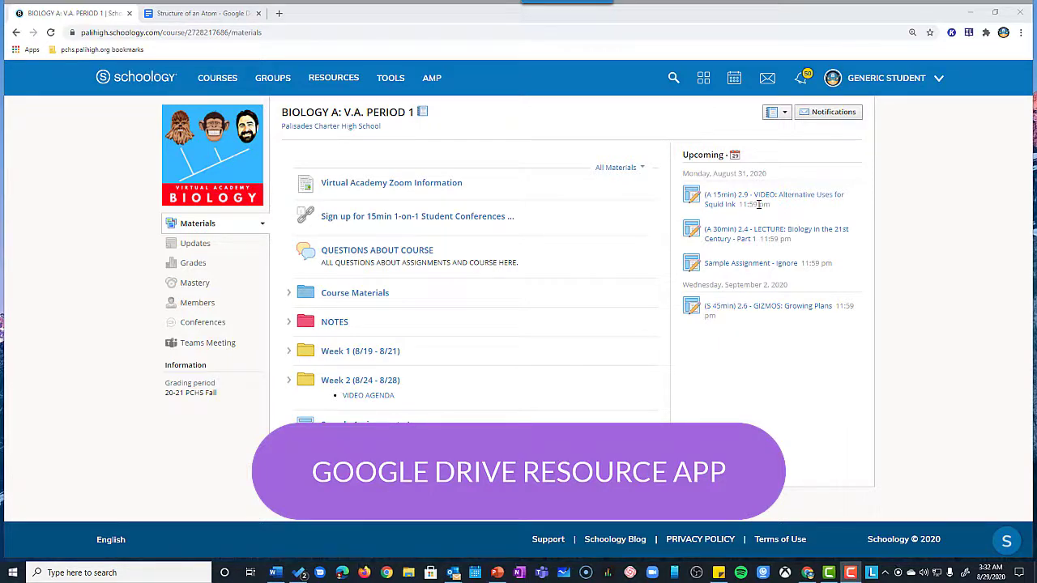
Switch to the 'Structure of an Atom' Google Doc browser tab
left_click(197, 13)
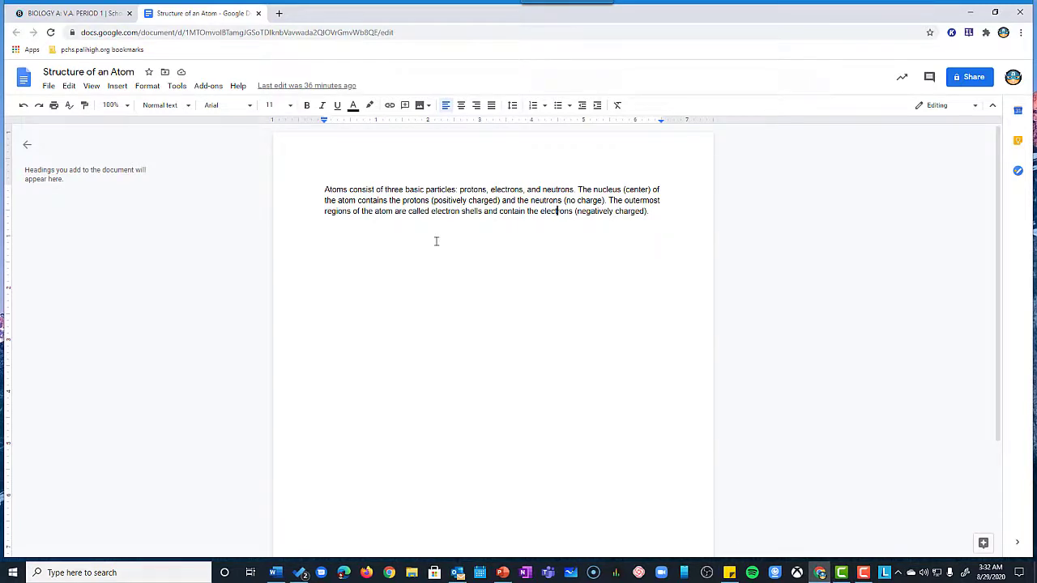
Show File > Download and the Share dialog as approaches to avoid, then return to Schoology
left_click(50, 88)
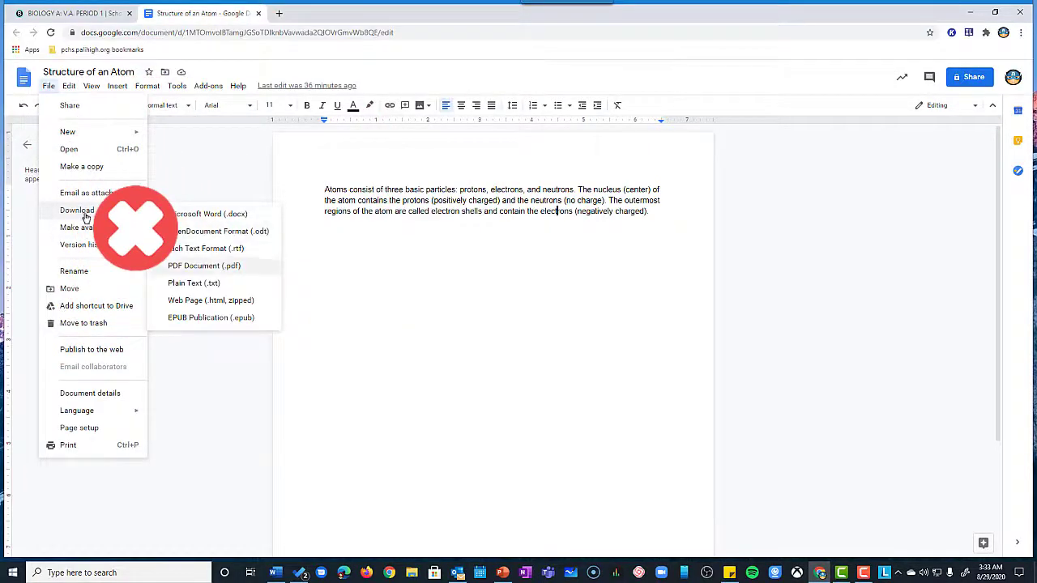
left_click(961, 78)
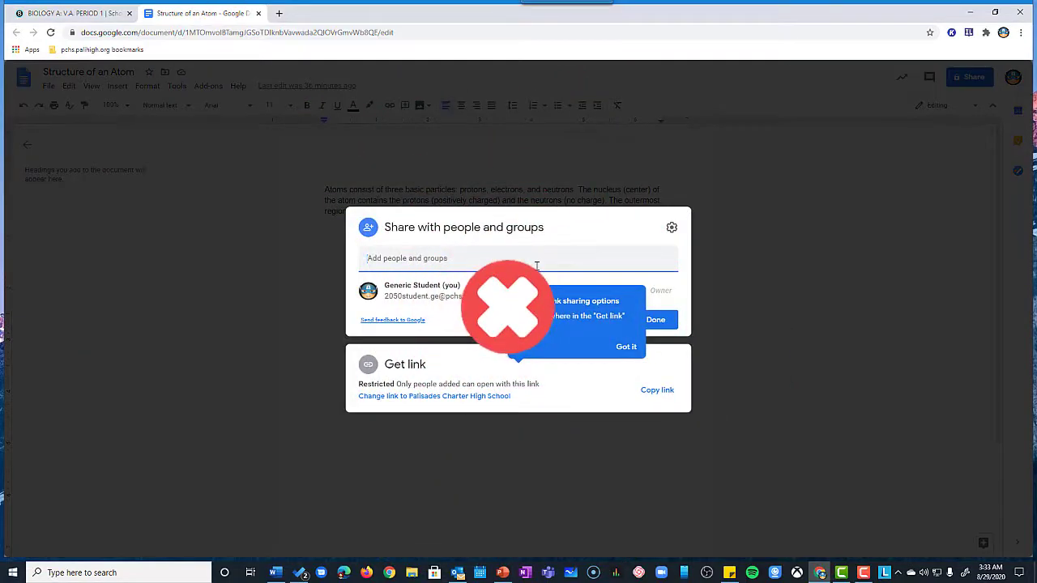
left_click(81, 14)
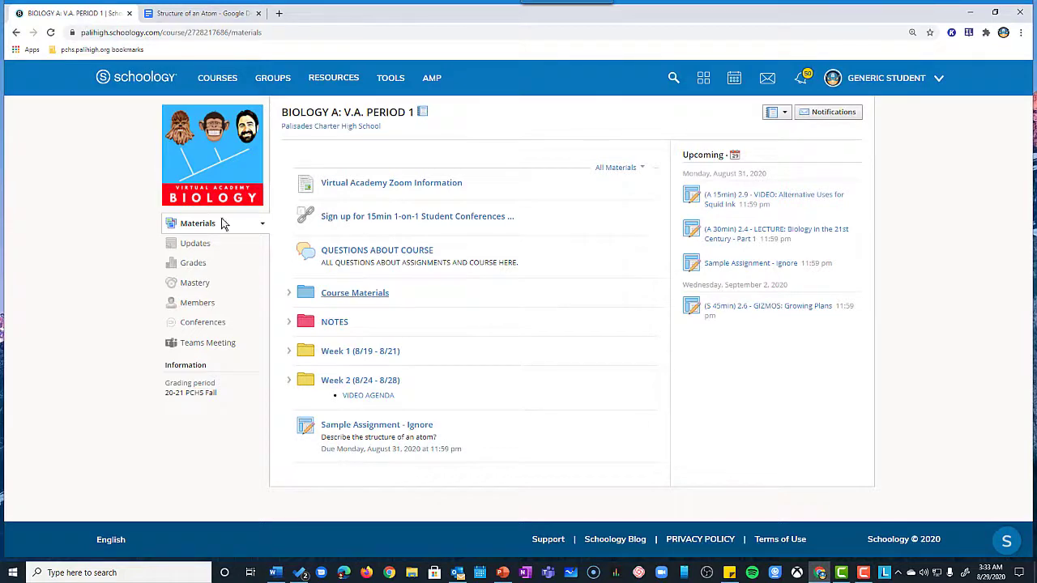
Import 'Structure of an Atom' from Google Drive via Resources > Apps as the assignment submission
left_click(364, 424)
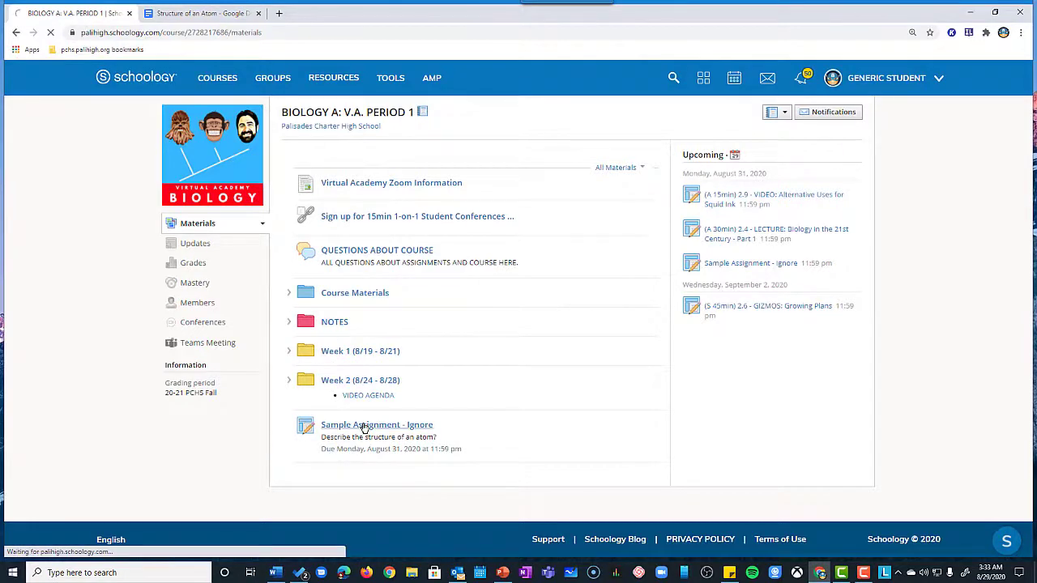
left_click(729, 180)
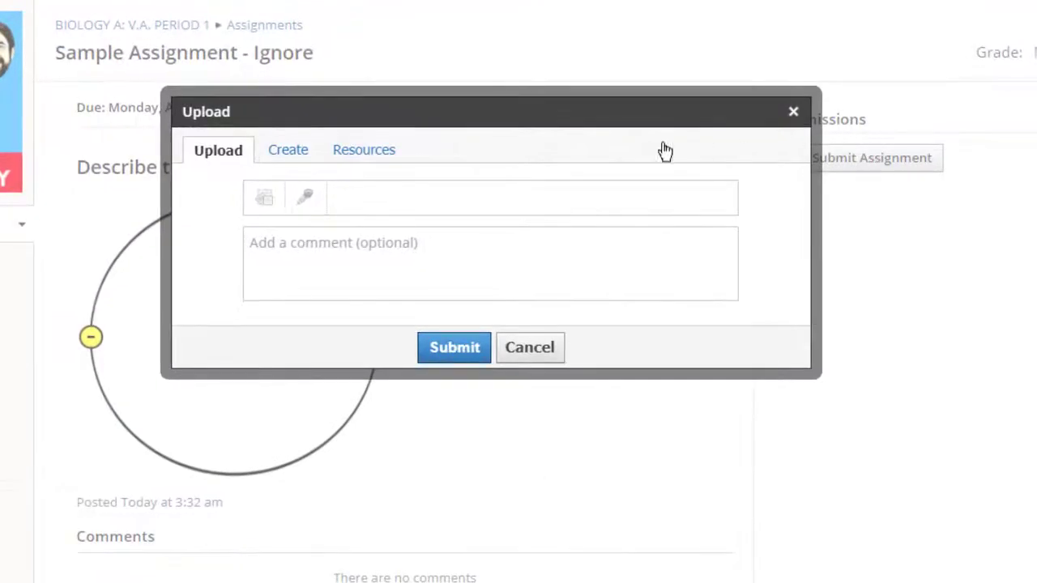
left_click(375, 154)
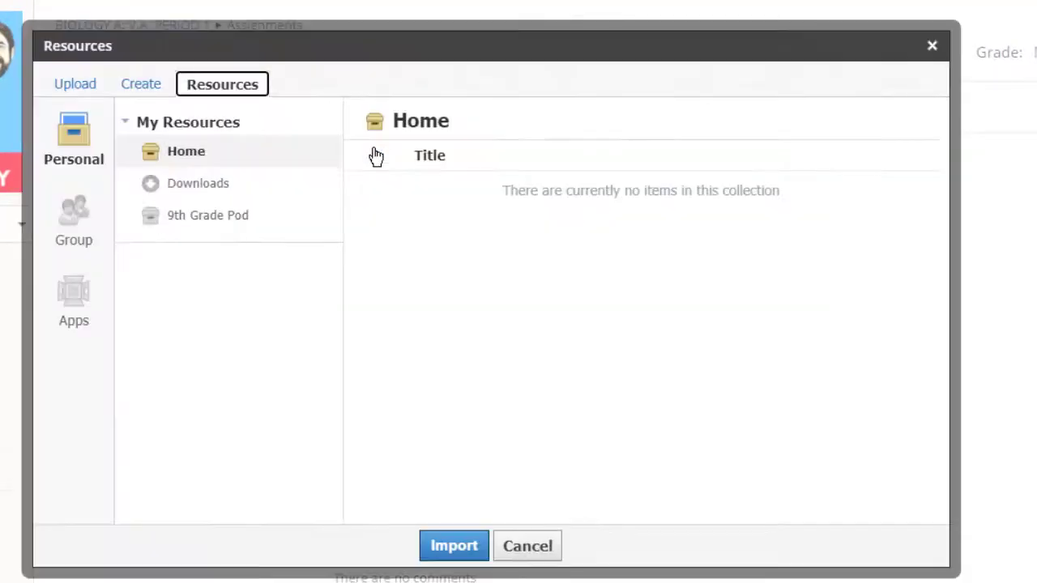
left_click(72, 296)
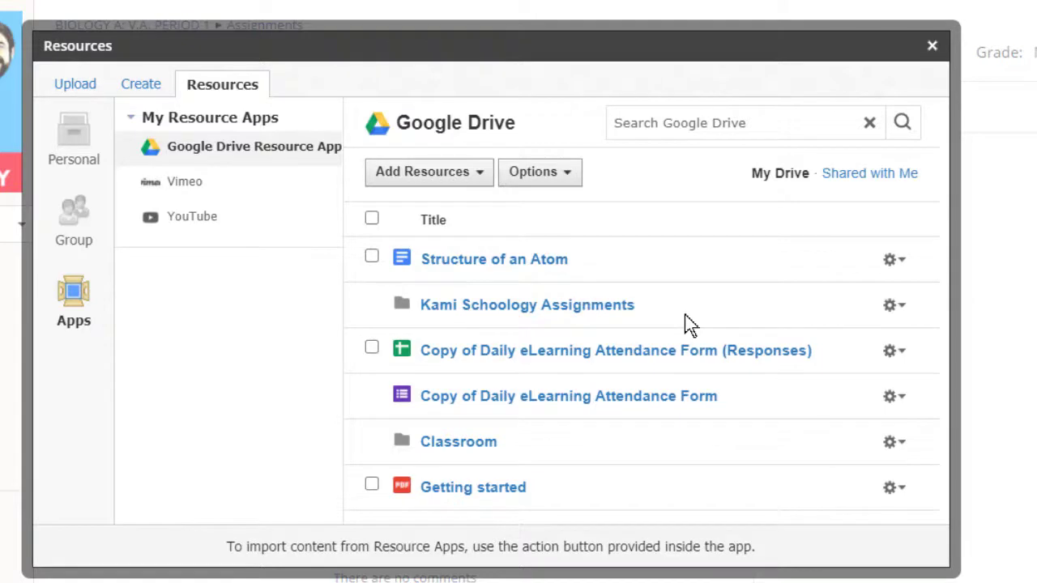
left_click(371, 256)
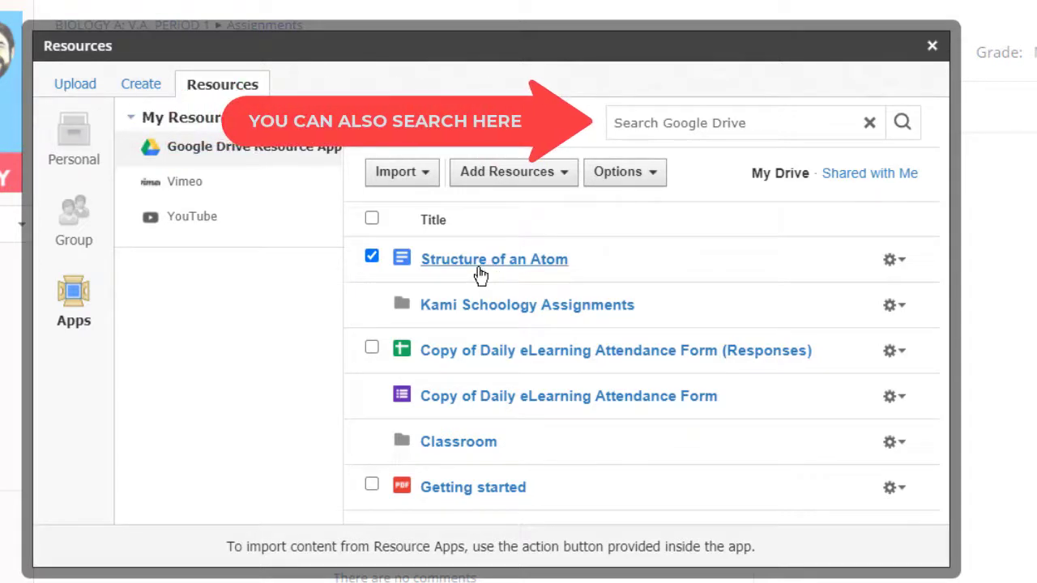
left_click(403, 178)
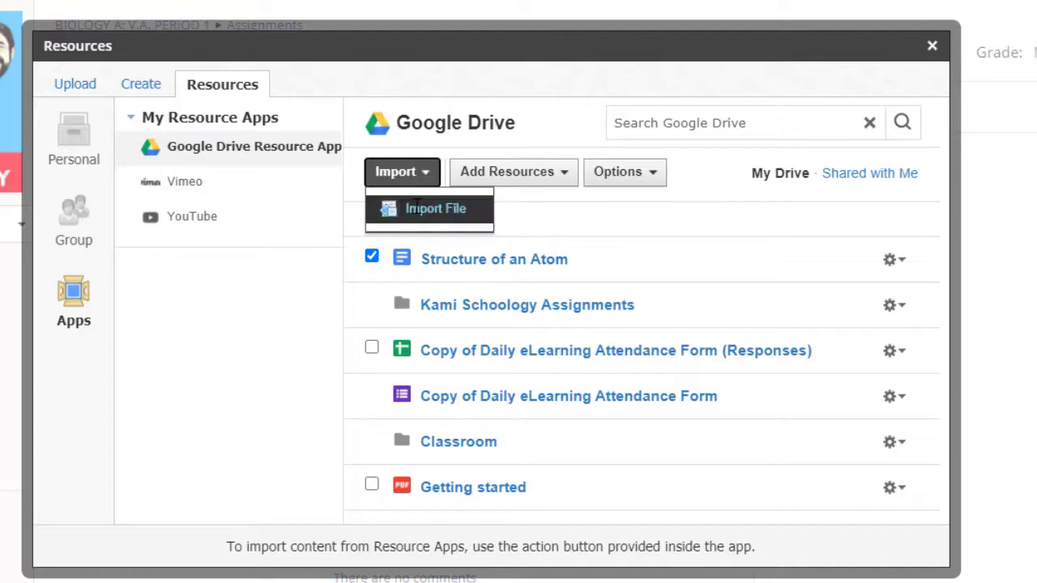
left_click(419, 209)
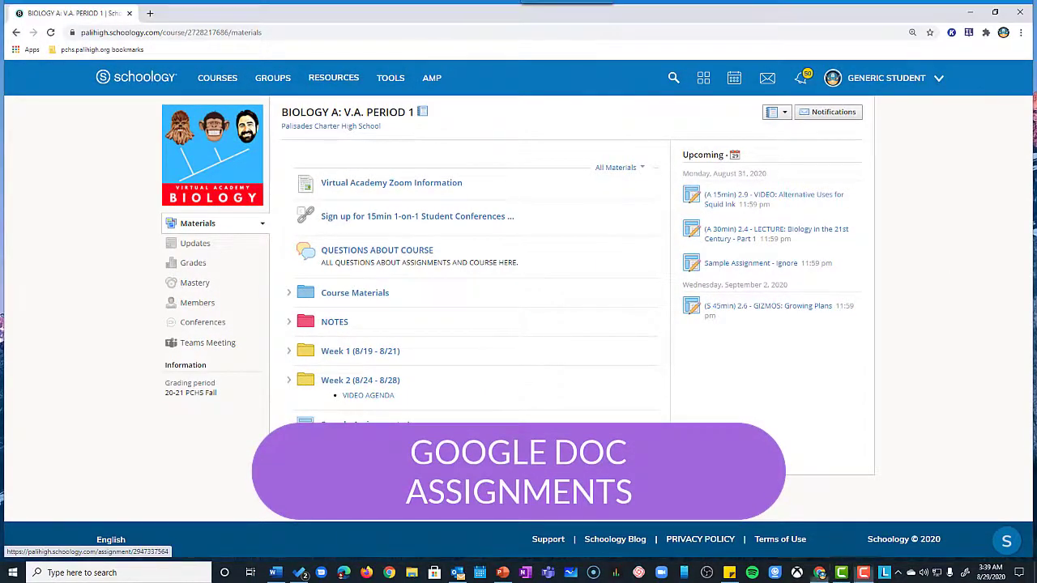
Open Sample Assignment - Ignore's My Document tab, check the signed-in Google account, and scroll to the answer box
left_click(357, 425)
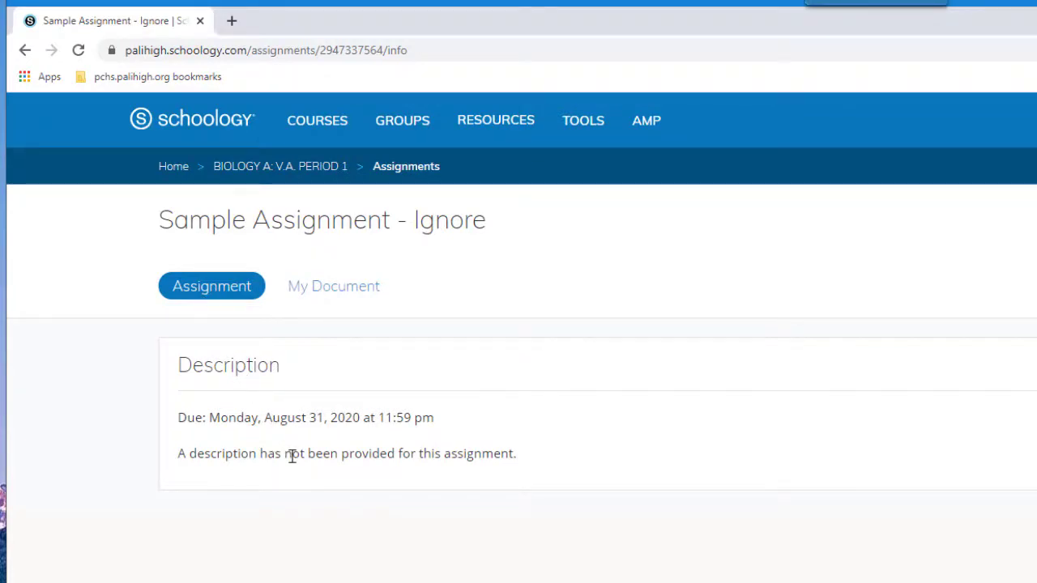
left_click(333, 286)
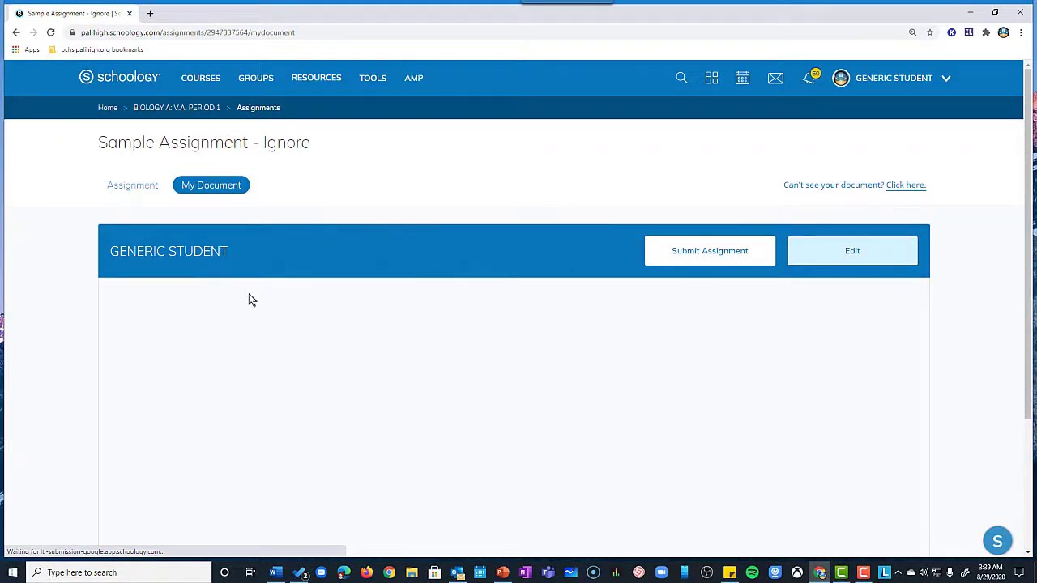
left_click(1004, 32)
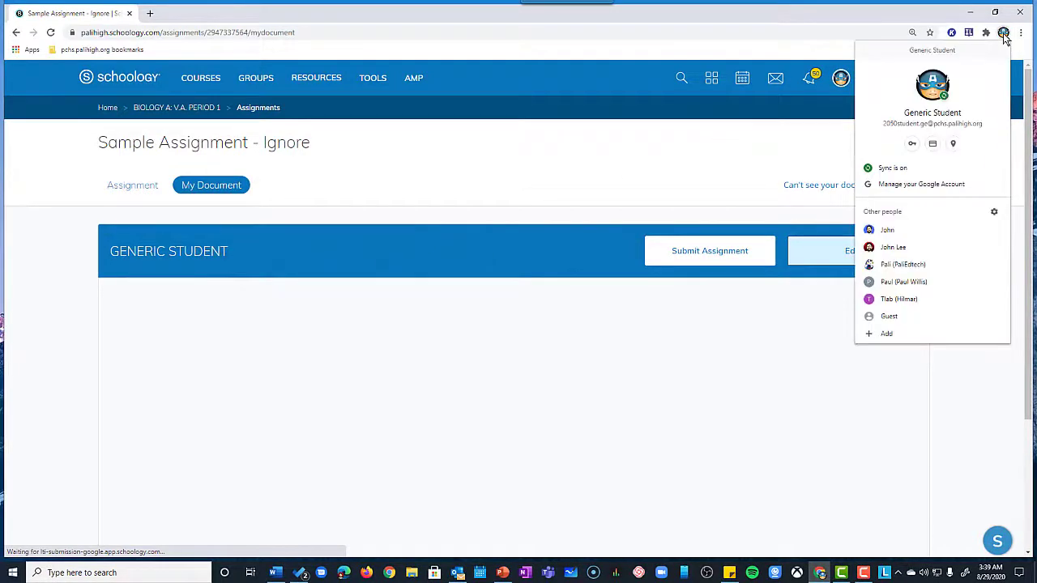
left_click(1004, 35)
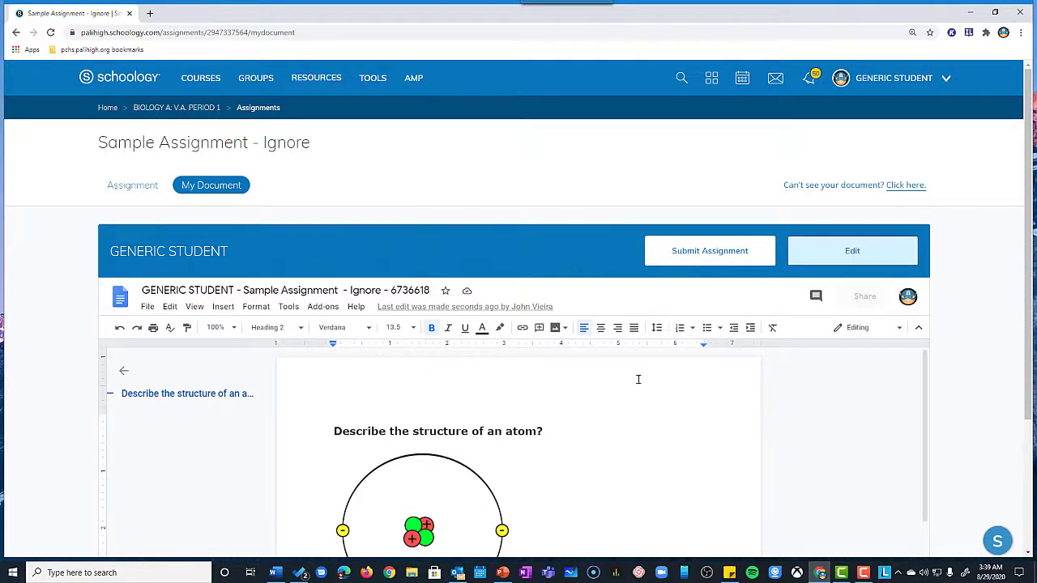
scroll(638, 380, "down", 2)
scroll(689, 376, "up", 2)
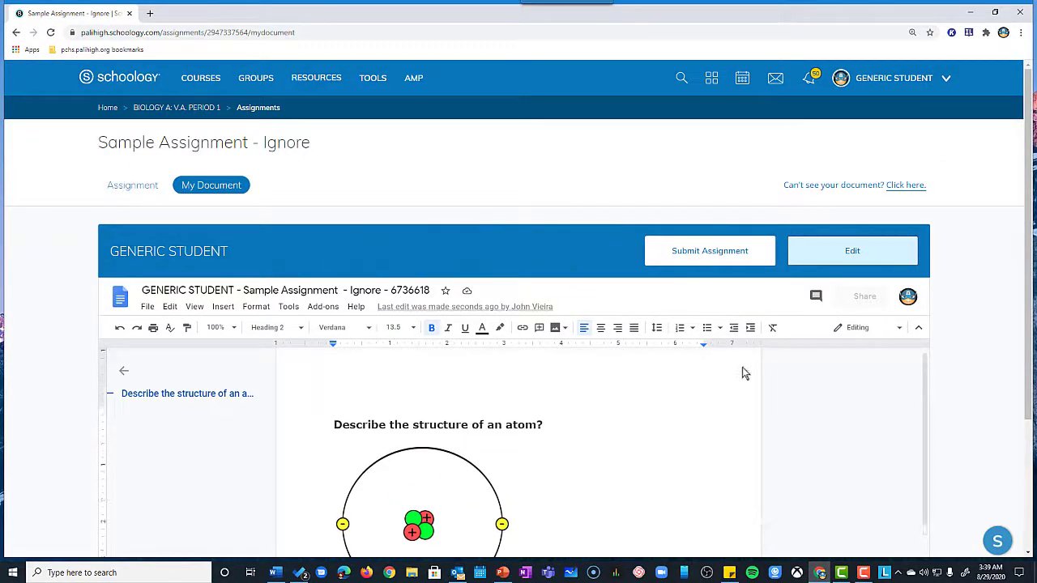
scroll(884, 365, "down", 2)
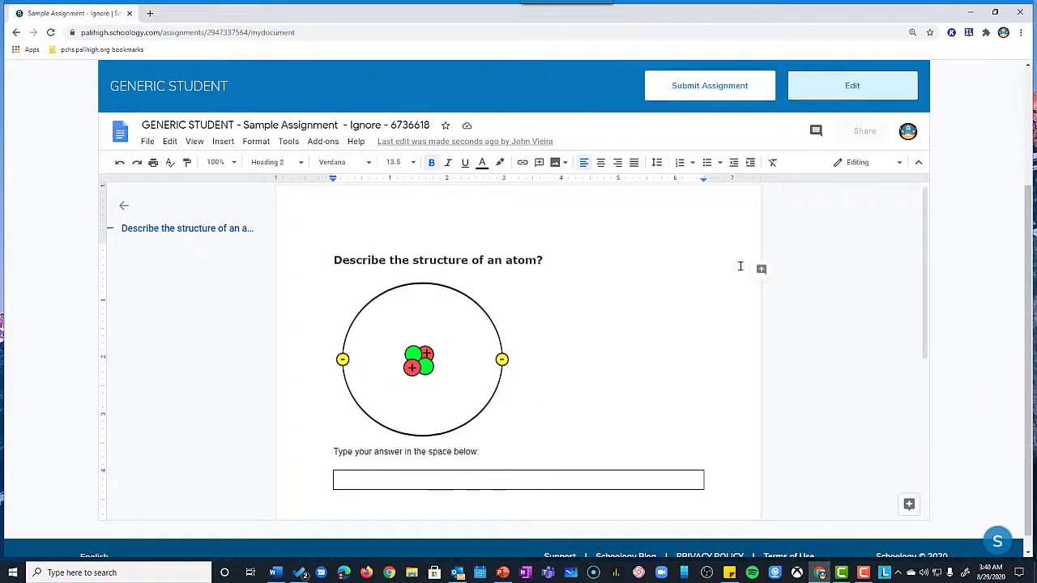
Type the answer into the Google Doc's answer box below the atom diagram
scroll(473, 437, "down", 1)
left_click(473, 436)
scroll(473, 441, "up", 1)
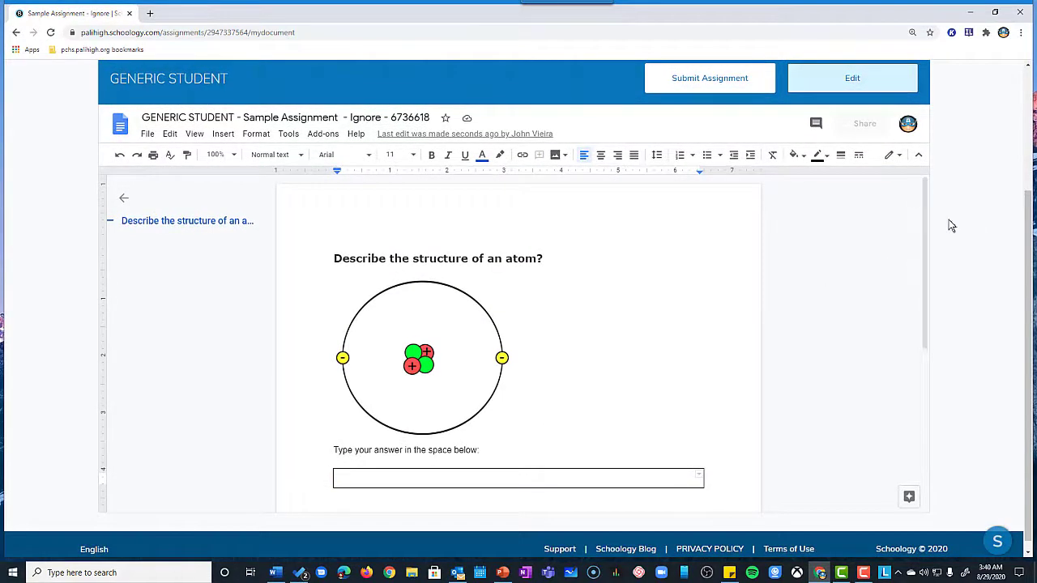
scroll(952, 225, "up", 2)
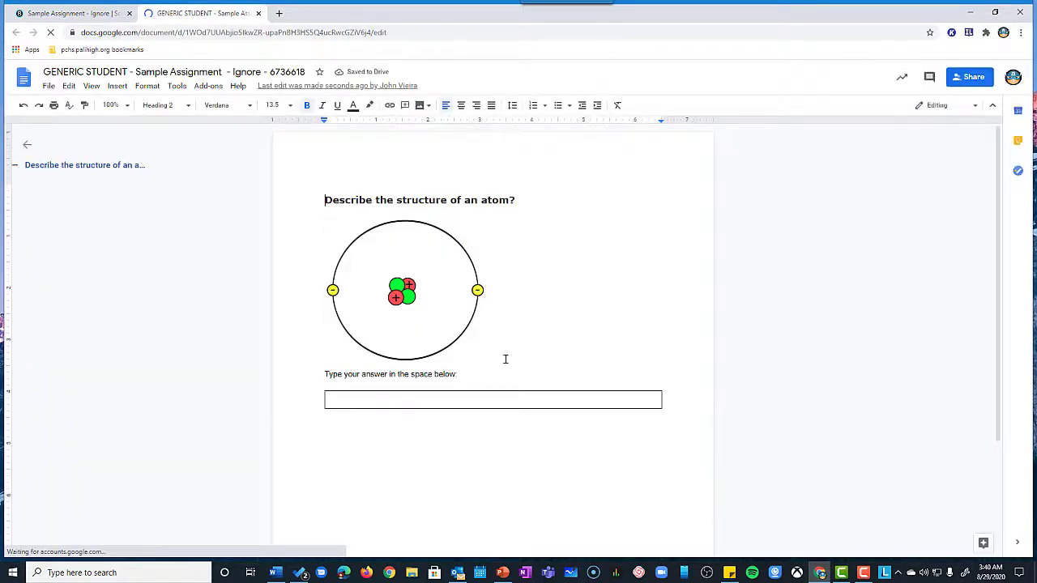
left_click(378, 398)
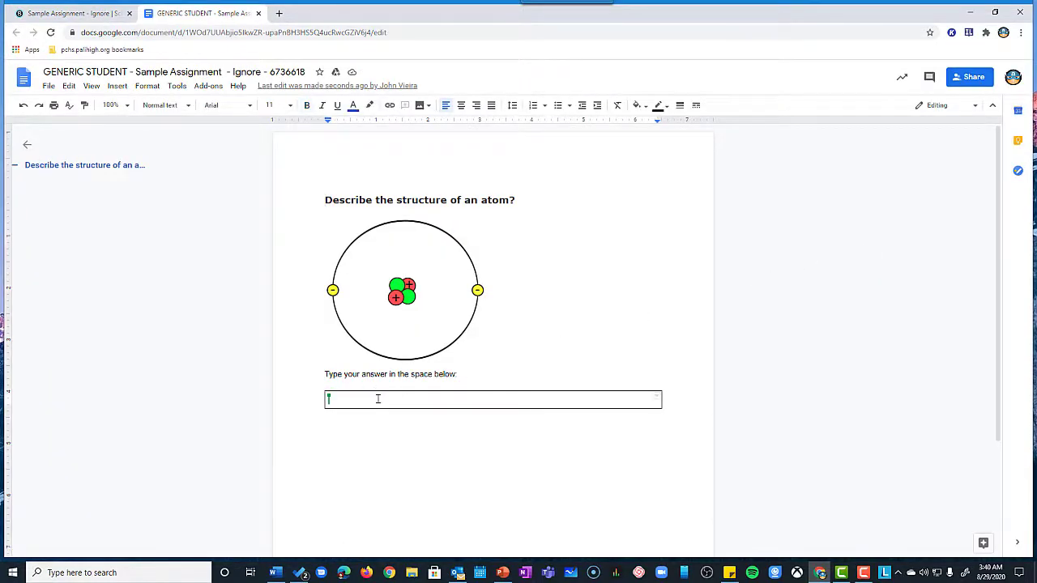
type("This is my answer")
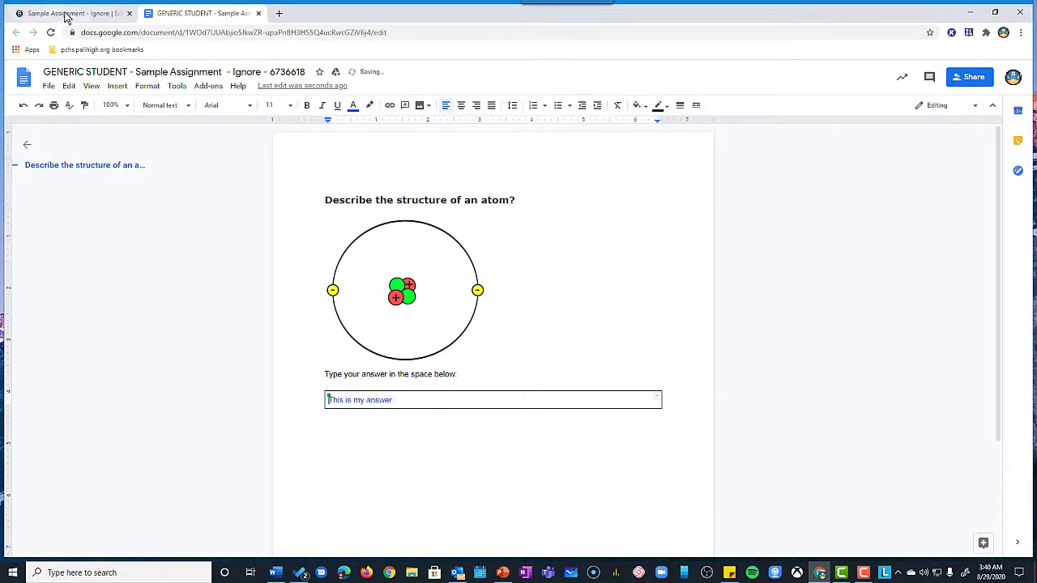
Verify the answer appears in Schoology's embedded view, then go back to the Google Doc
left_click(66, 14)
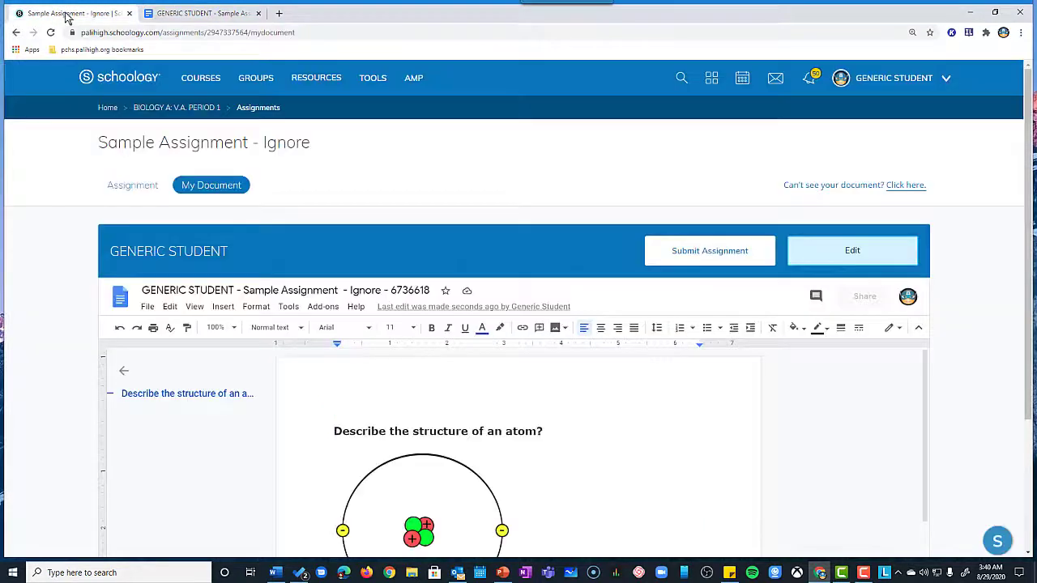
scroll(535, 405, "down", 5)
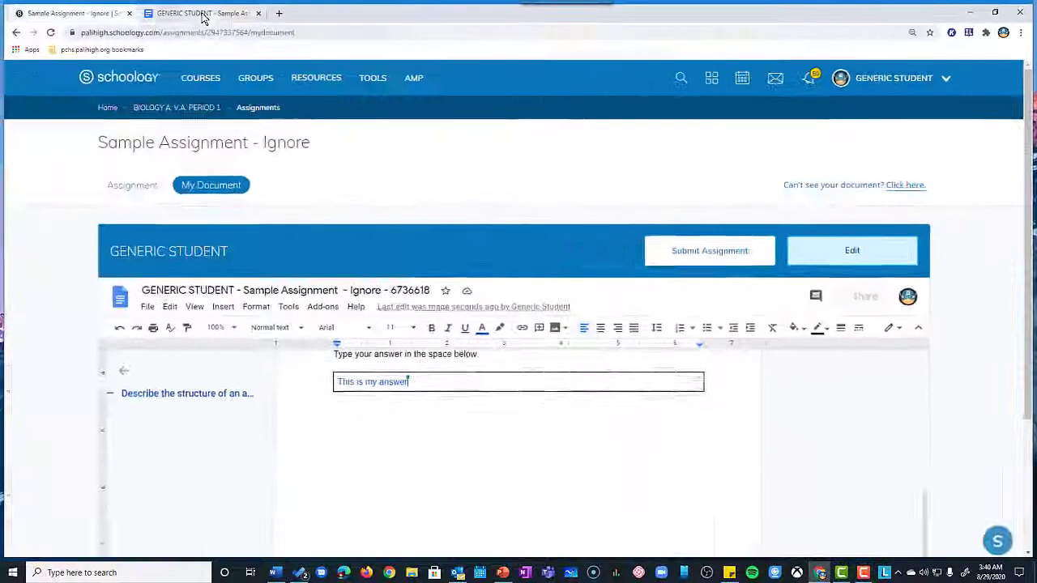
left_click(203, 13)
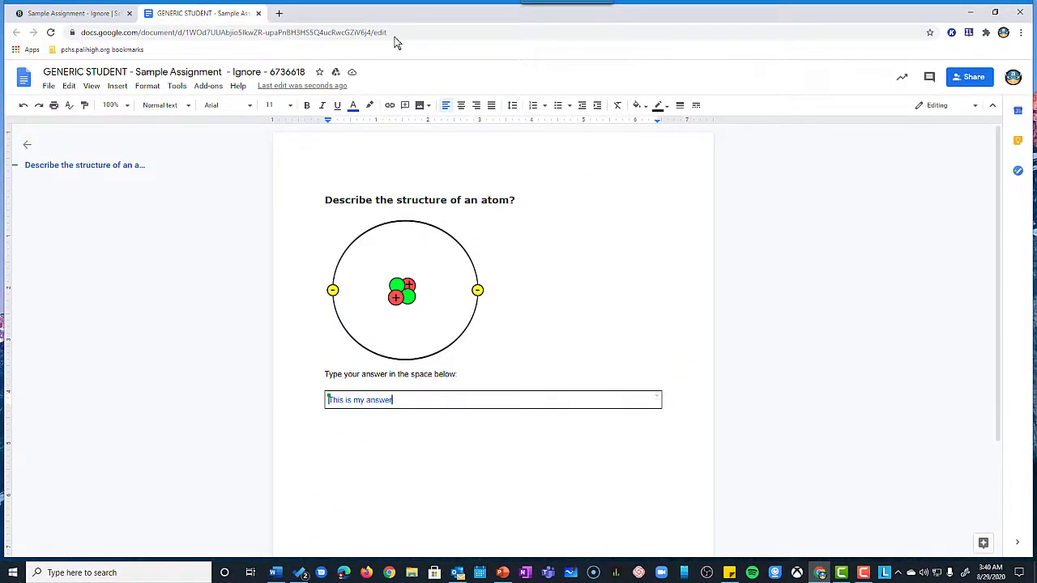
In Schoology, submit Sample Assignment - Ignore and confirm with 'Yes, submit'
left_click(61, 14)
left_click(712, 250)
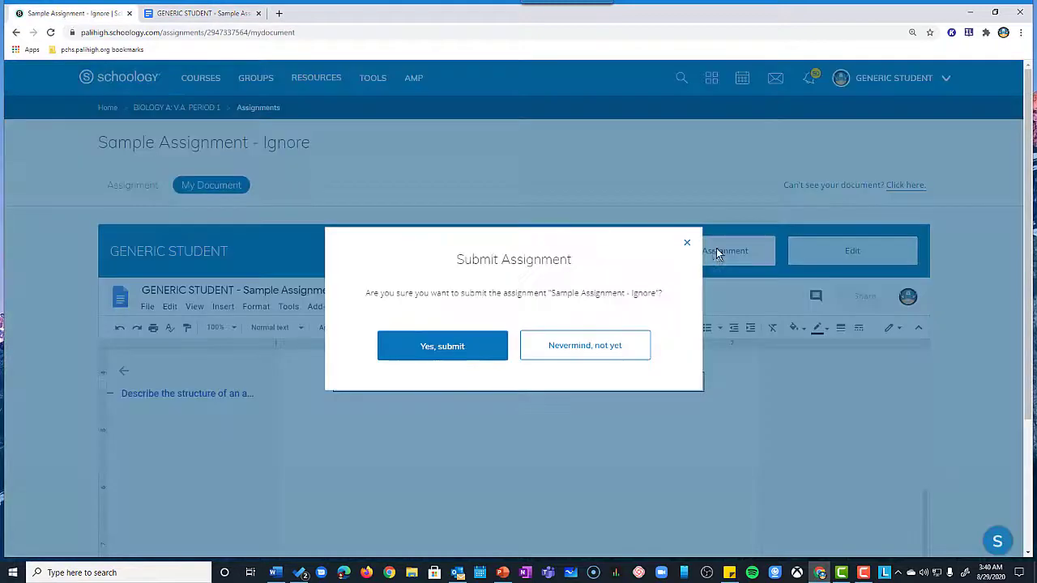
left_click(451, 347)
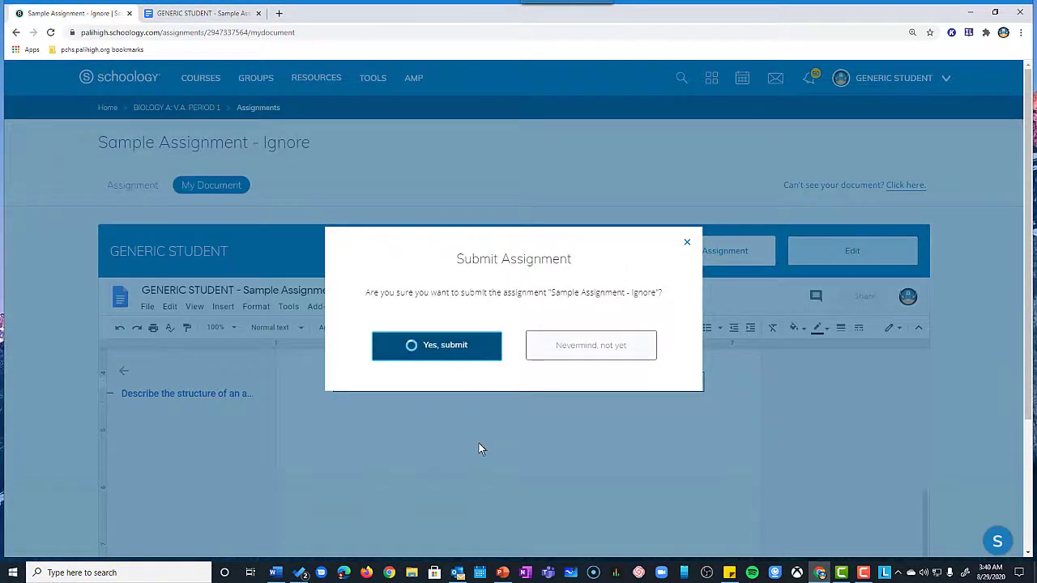